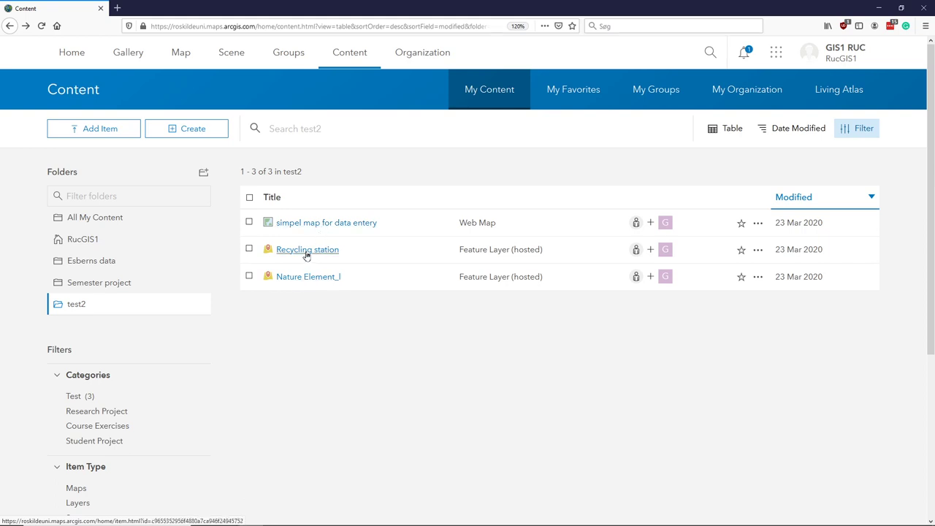
Step: Open the Recycling station item page and review its Point layer, sharing and tags
left_click(307, 249)
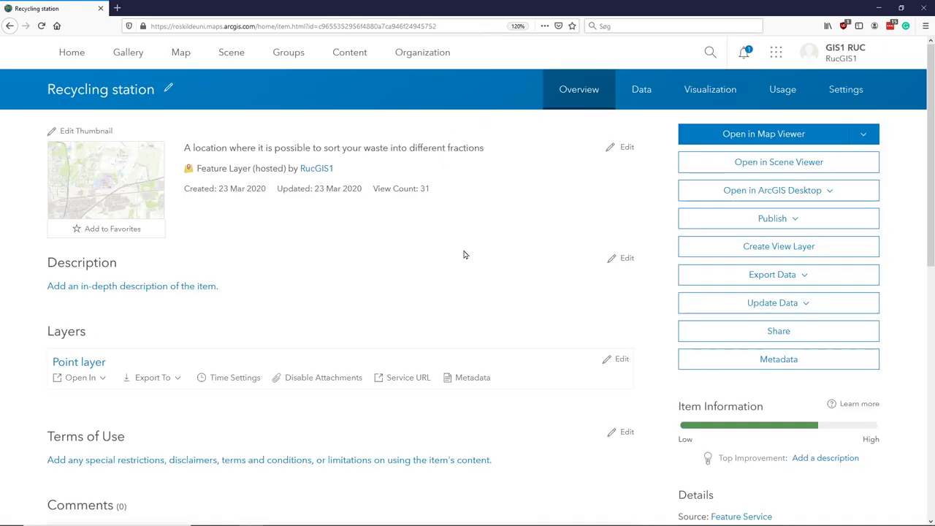
scroll(494, 257, "down", 8)
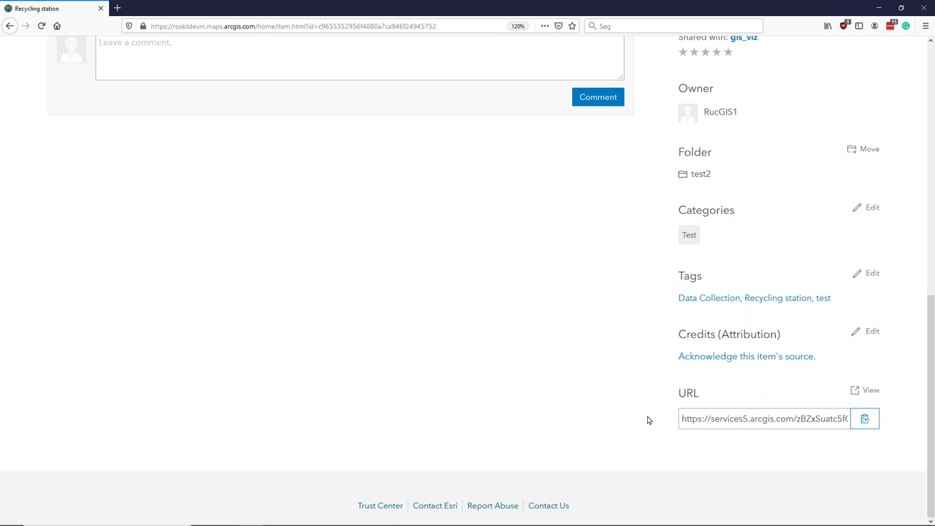
scroll(647, 420, "up", 3)
scroll(647, 420, "up", 4)
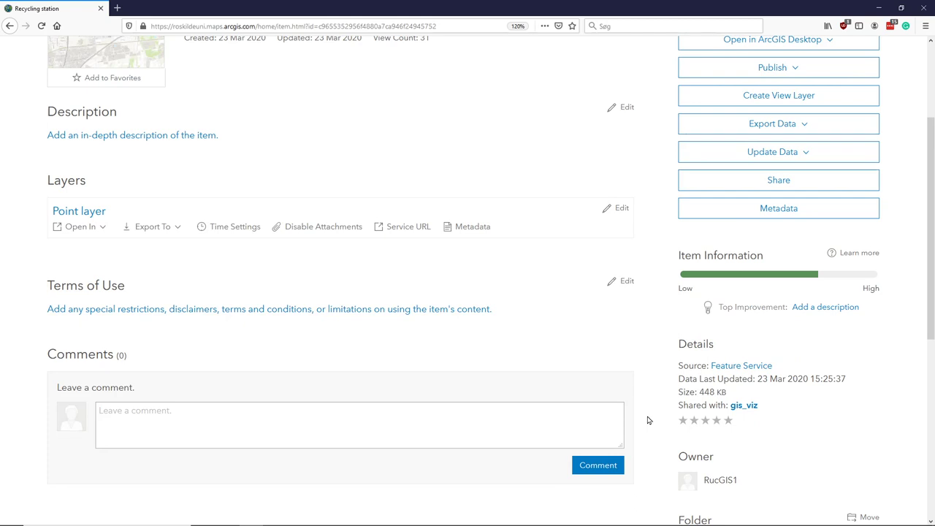
scroll(670, 388, "down", 5)
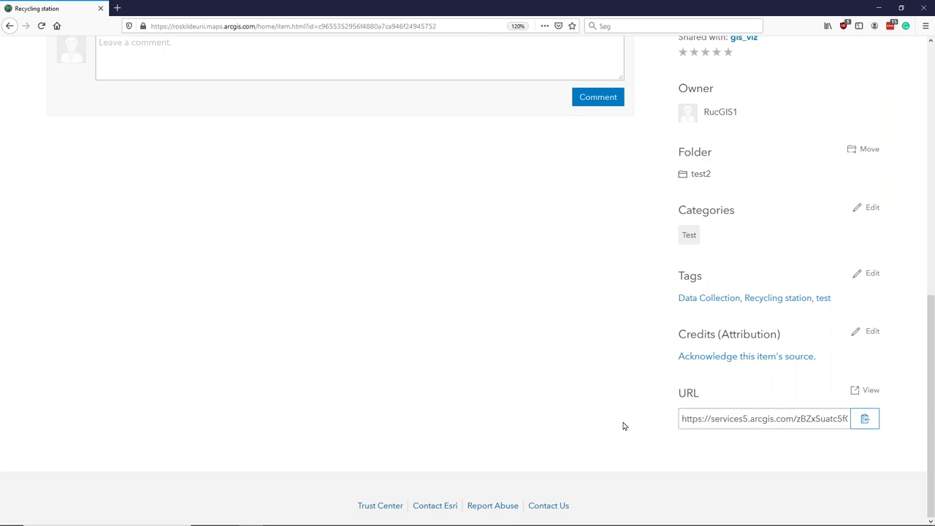
scroll(624, 425, "up", 10)
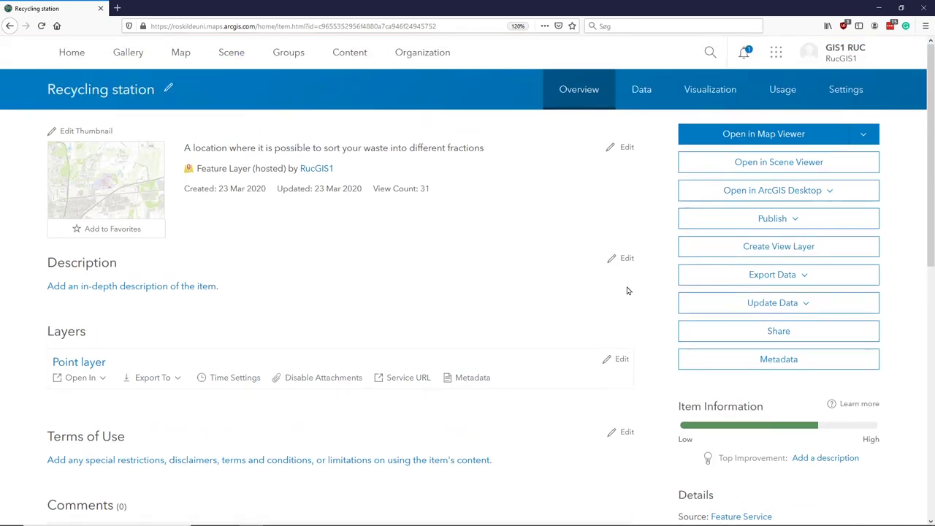
Step: List Recycling station's export formats, including Shapefile, CSV, KML, Excel, FGDB and GeoJSON
left_click(789, 281)
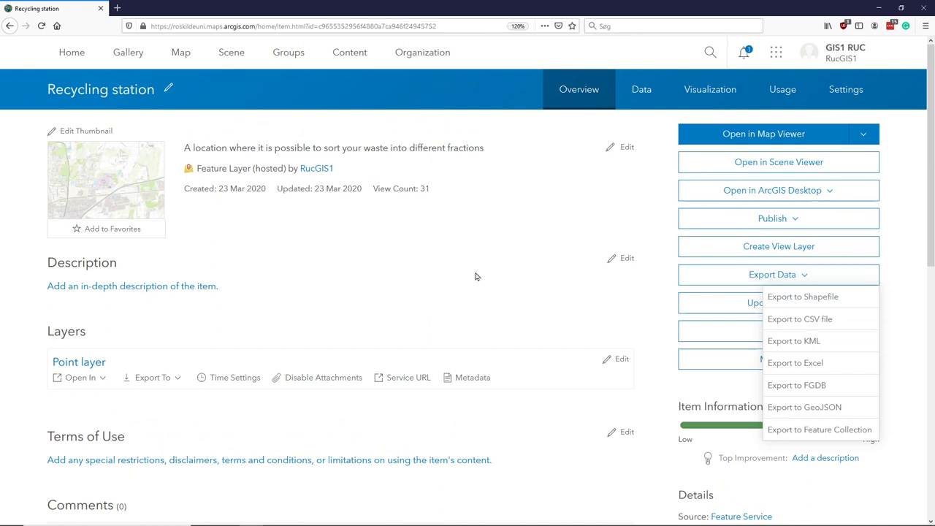
left_click(344, 54)
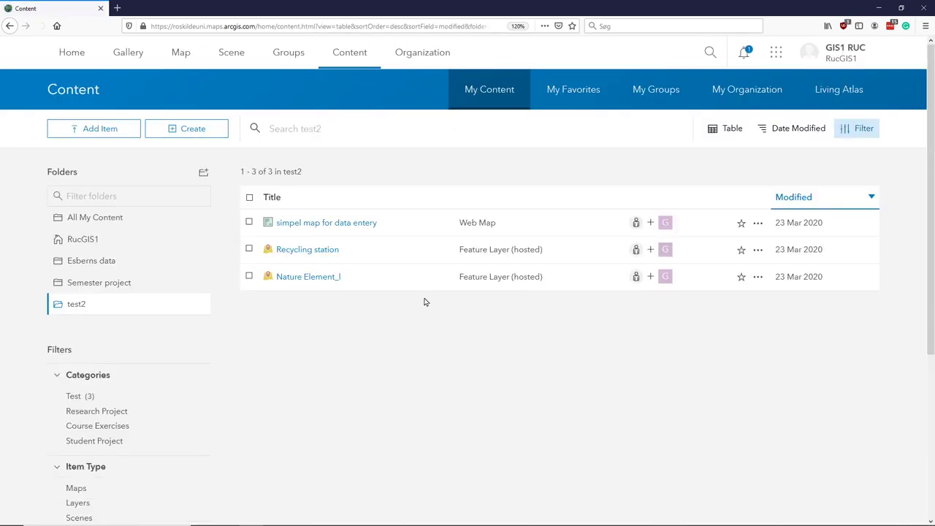
left_click(314, 256)
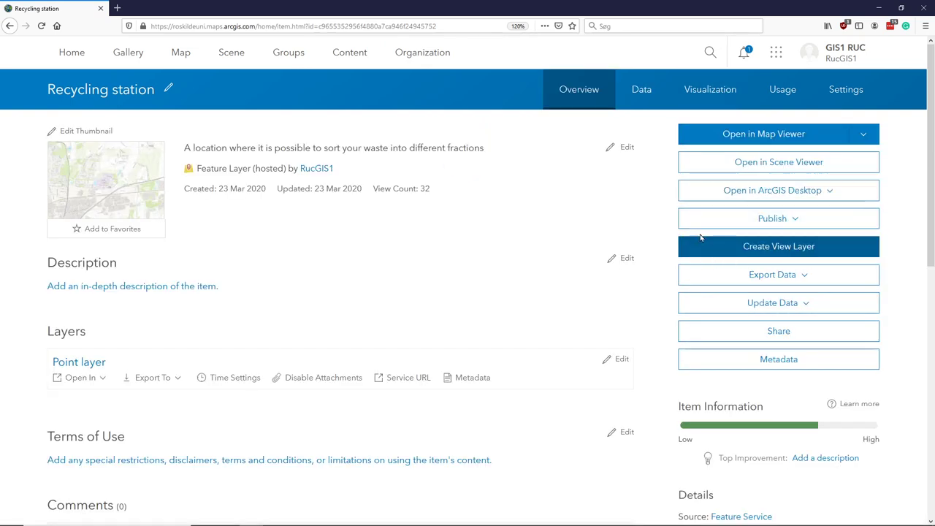
left_click(776, 275)
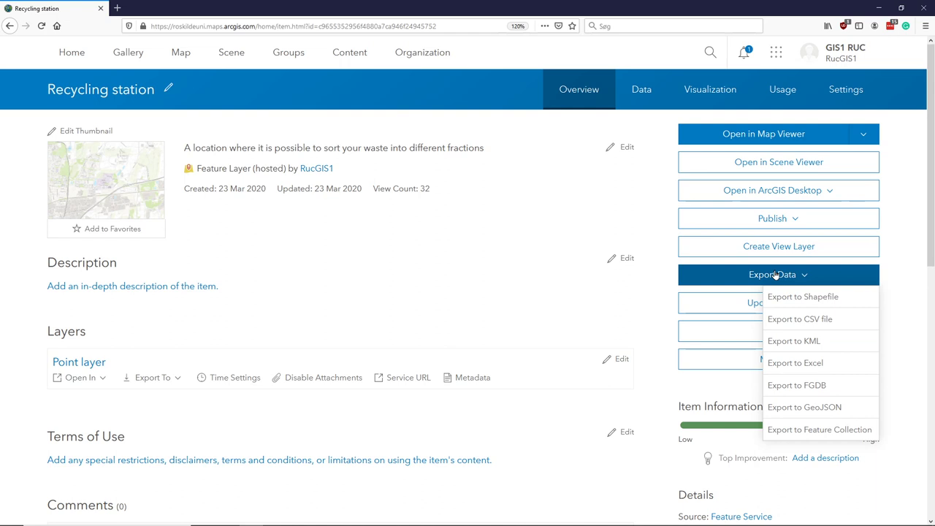
Step: Export Recycling station to GeoJSON with the tag 'Recycling station' into folder test2
left_click(819, 407)
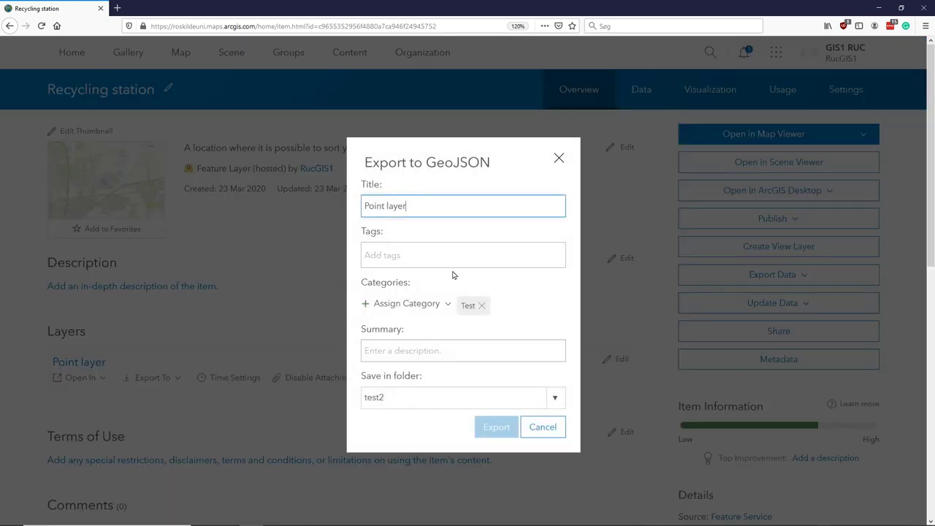
left_click(409, 259)
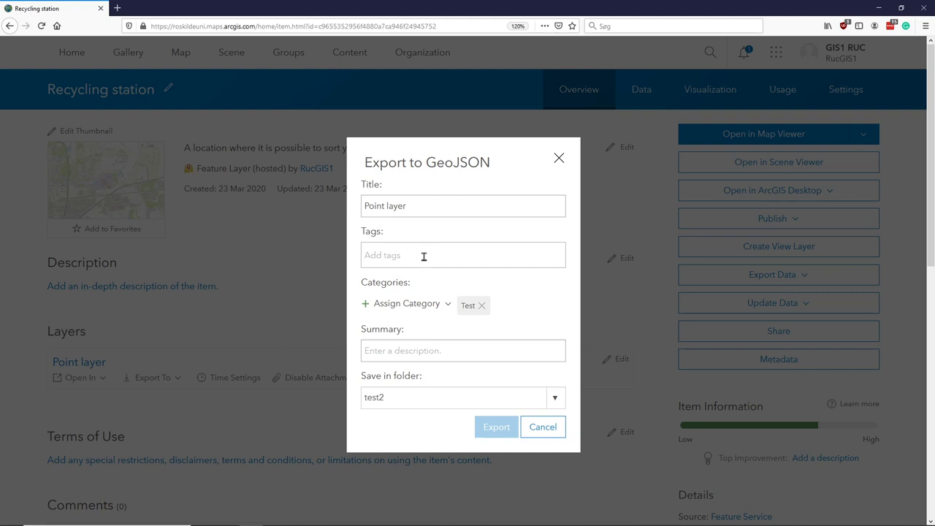
type("re")
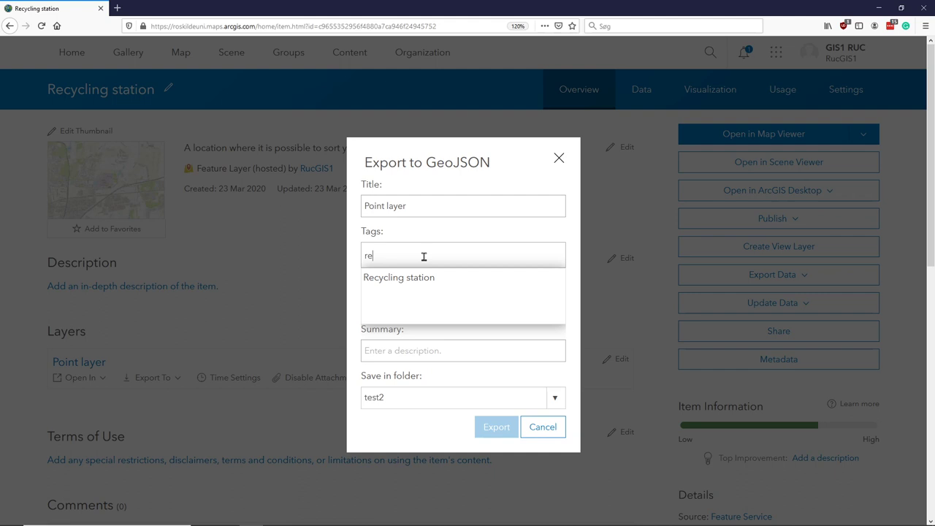
key("Down")
key("Return")
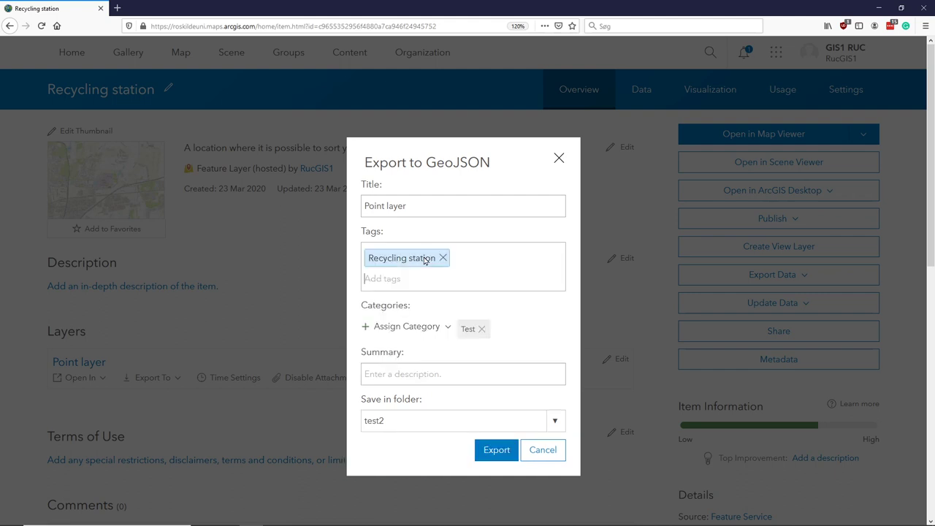
left_click(500, 450)
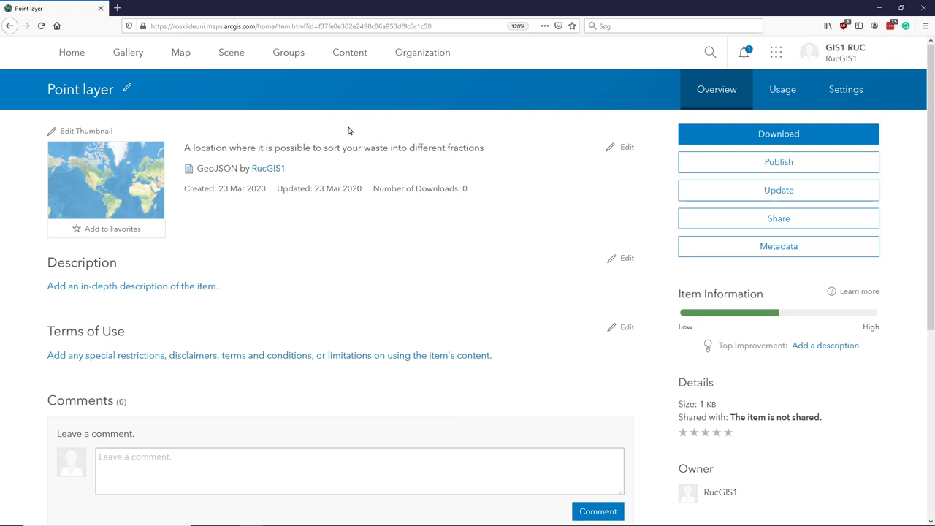
Step: Download the Point layer item, bringing up the save prompt for Point_layer.geojson
mouse_move(111, 161)
left_click(776, 135)
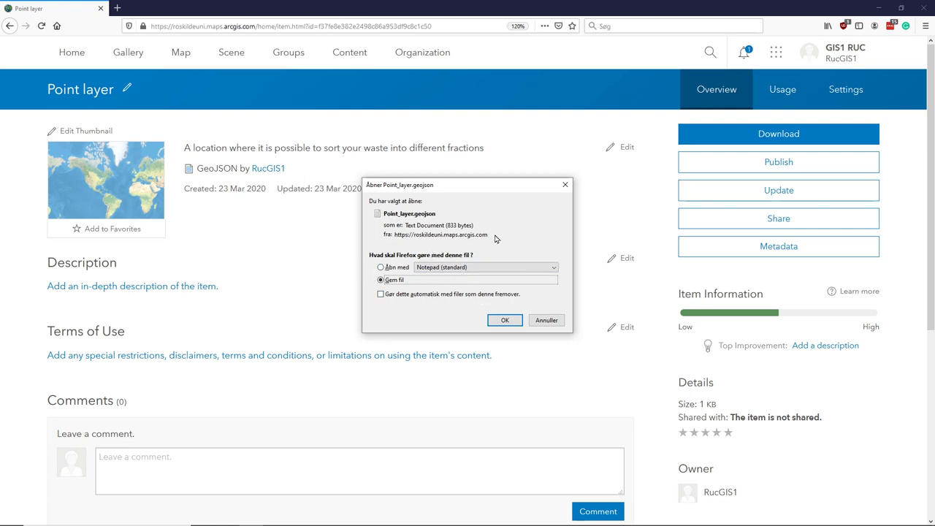
Step: Save Point_layer.geojson, check the Point layer item, and return to the test2 content list
left_click(502, 322)
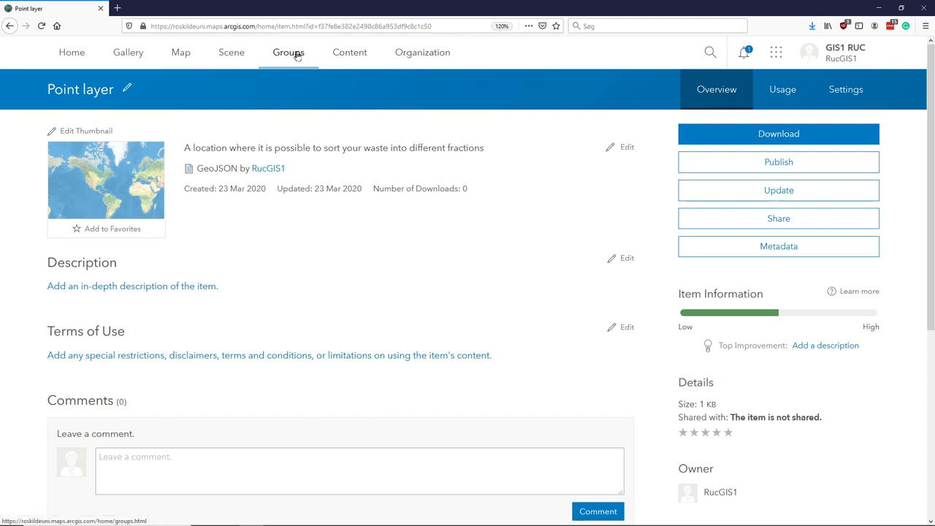
left_click(361, 54)
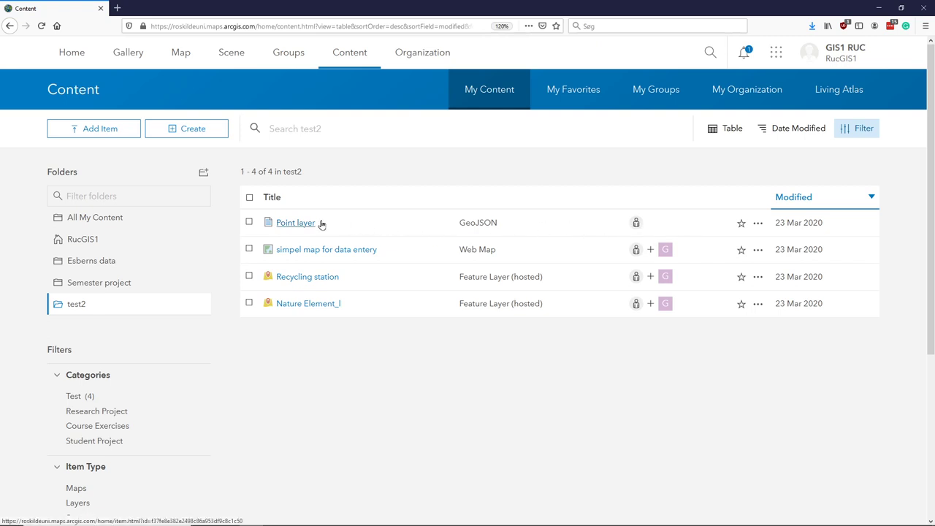
left_click(298, 222)
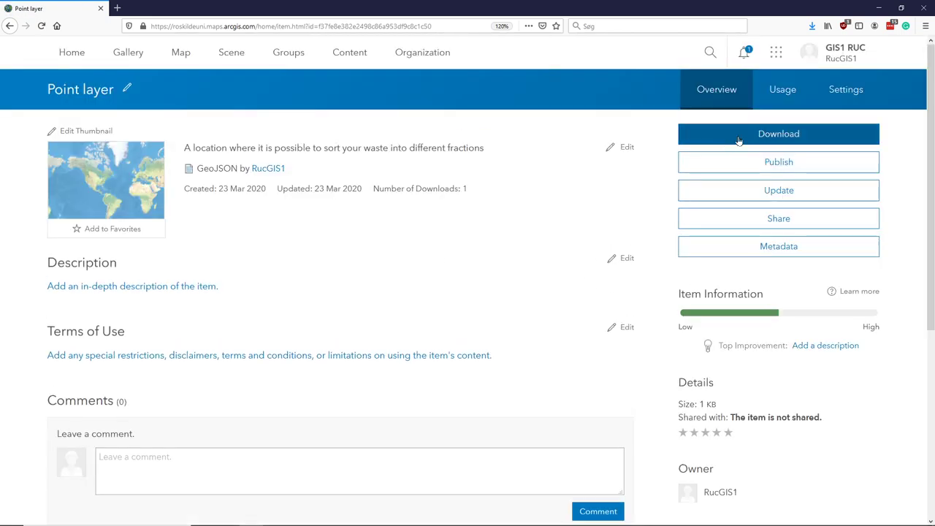
left_click(10, 27)
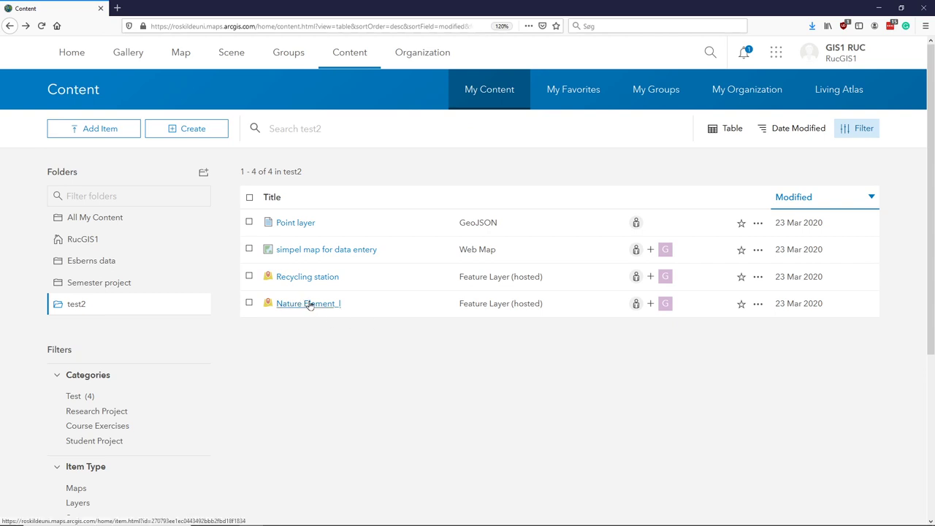
Step: Choose GeoJSON export for the Nature Element_l layer
left_click(309, 304)
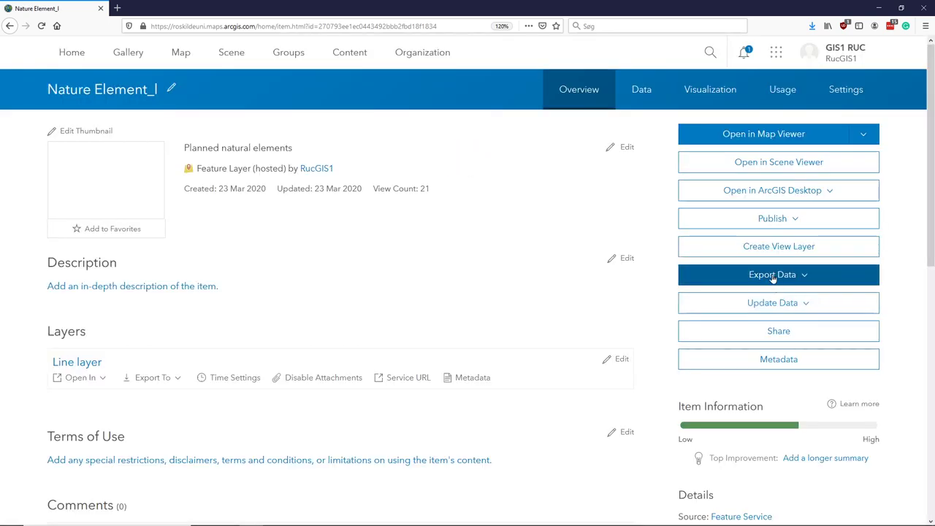
left_click(774, 279)
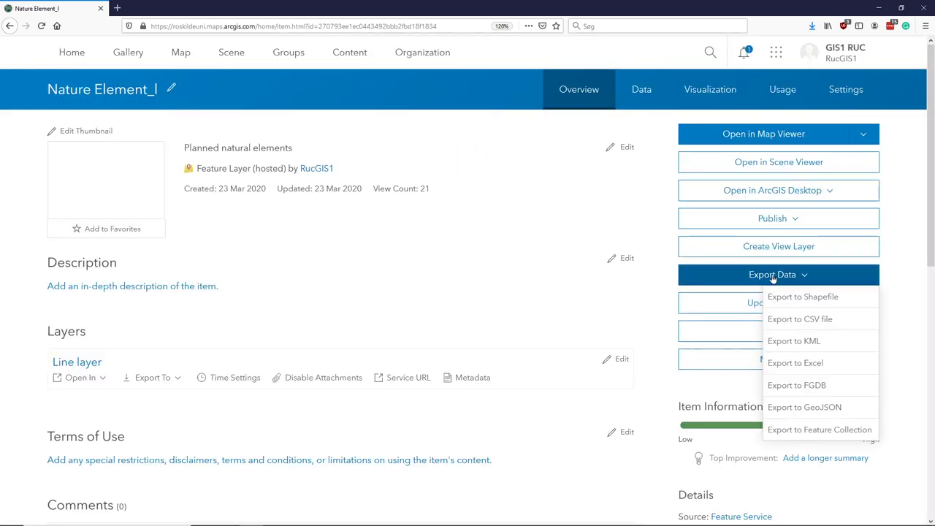
left_click(818, 407)
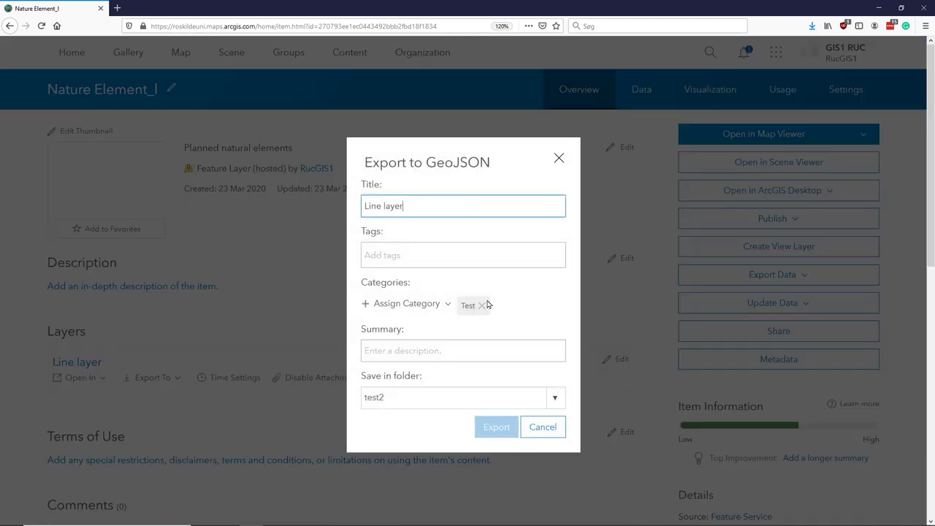
Step: Tag the export 'sustainable campus', title it 'natural elements', and export it to test2
left_click(452, 258)
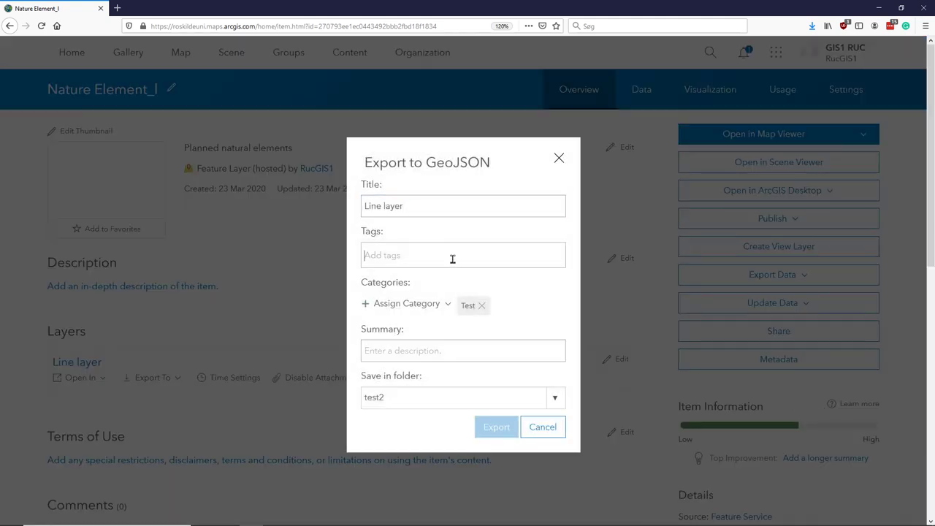
type("s")
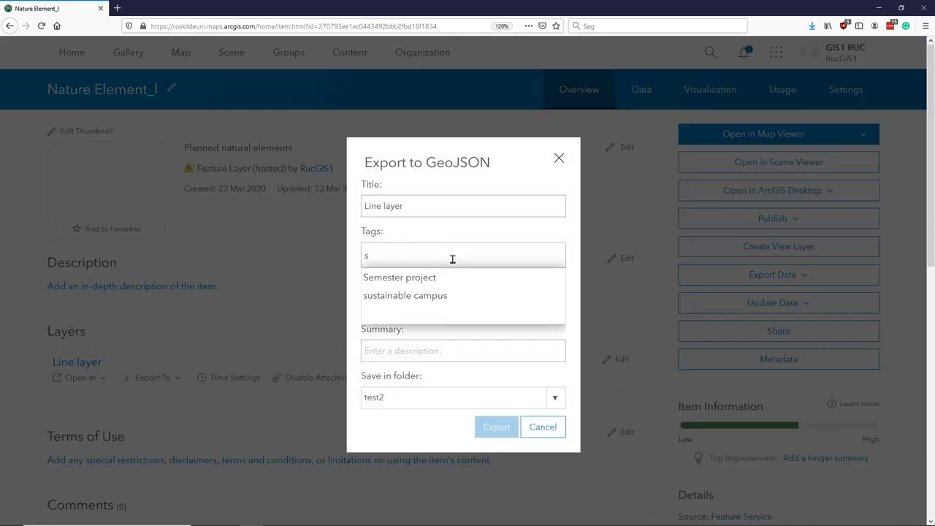
left_click(428, 297)
left_click(417, 207)
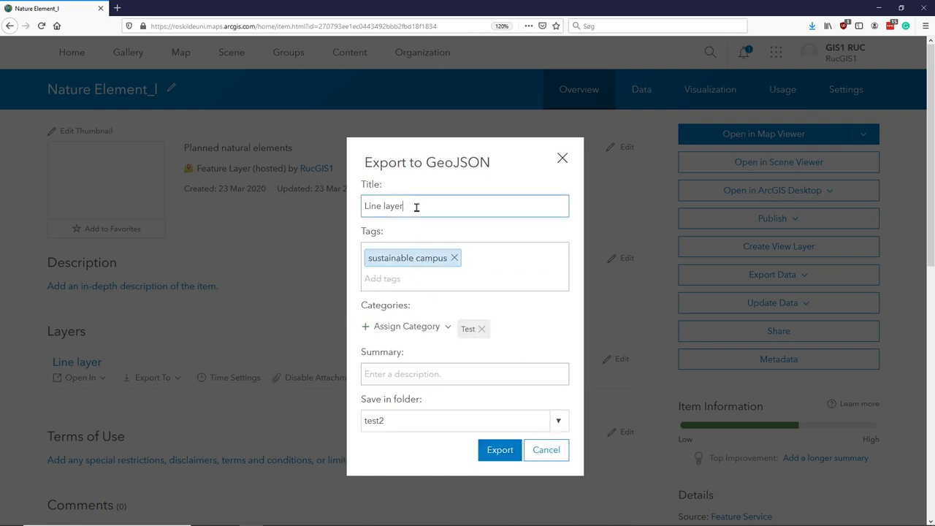
left_click_drag(416, 208, 330, 209)
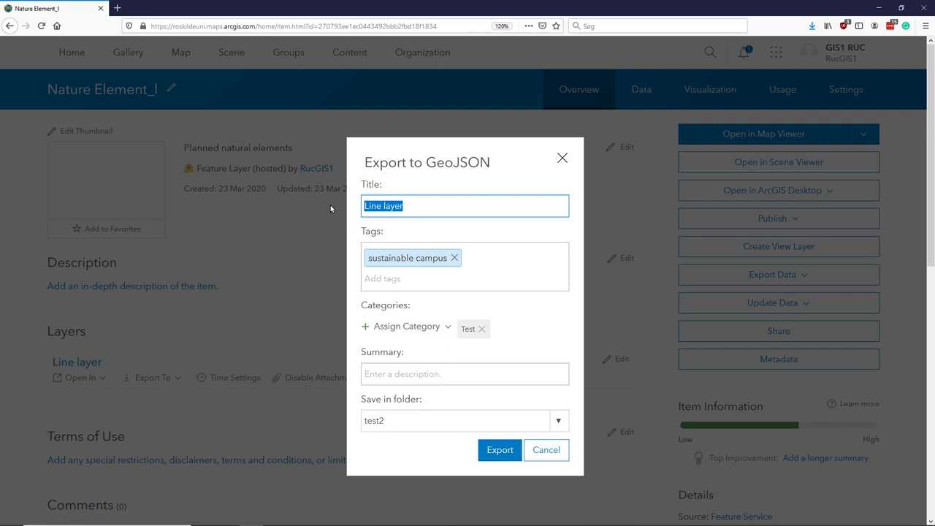
type("nat")
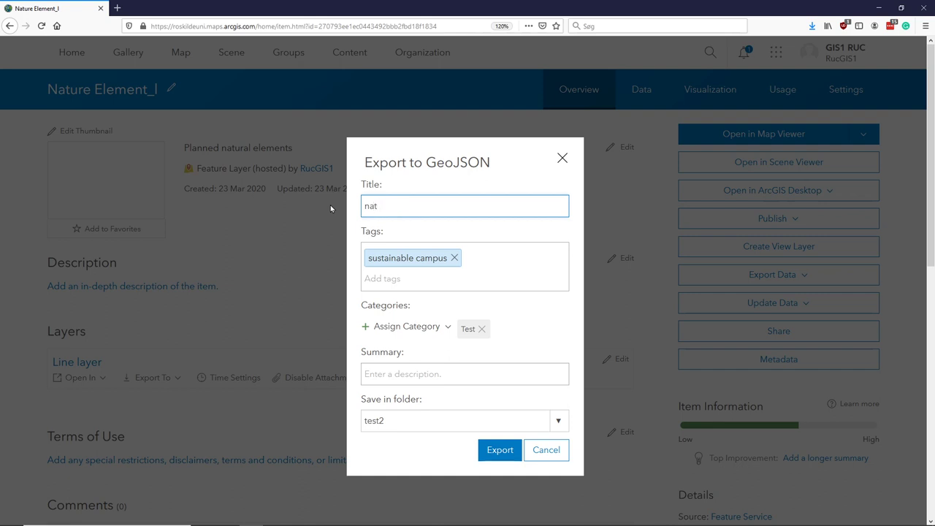
type("ural elements")
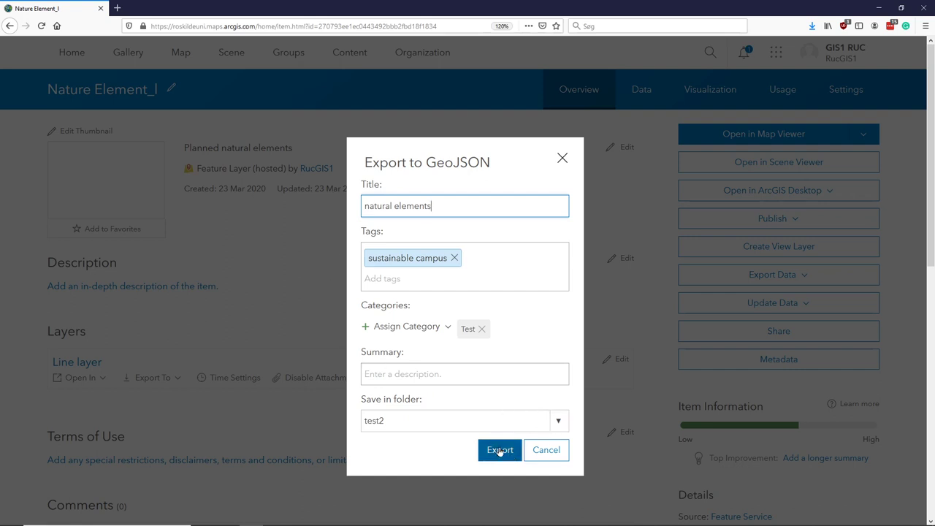
left_click(498, 454)
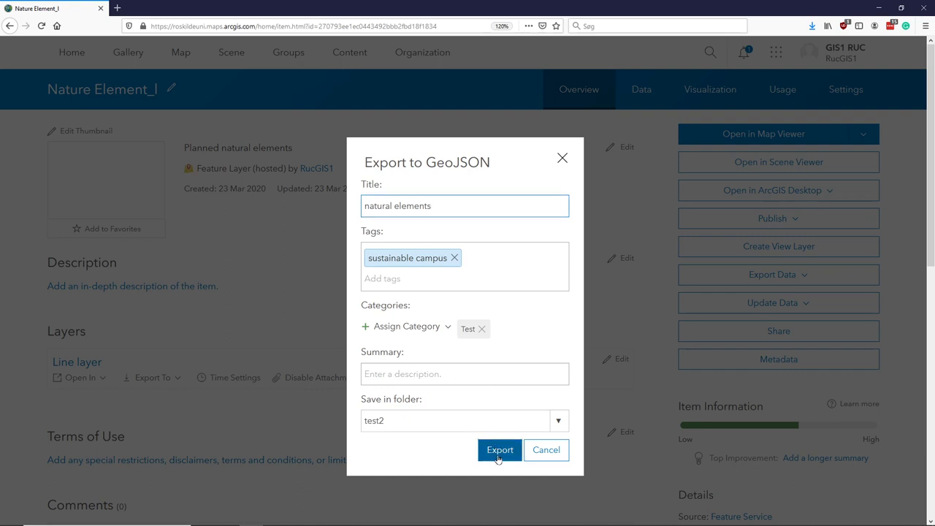
left_click(498, 453)
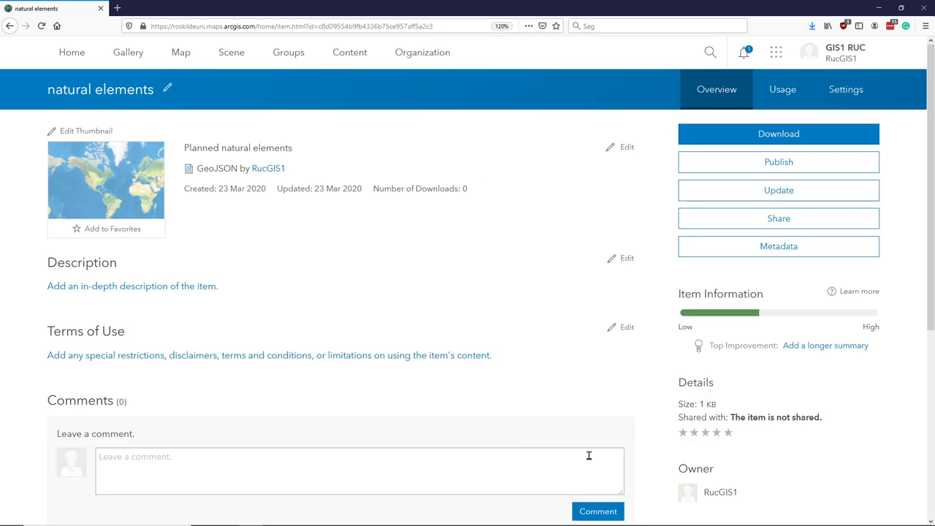
Step: Download the natural elements item and save natural_elements.geojson to the computer
left_click(779, 135)
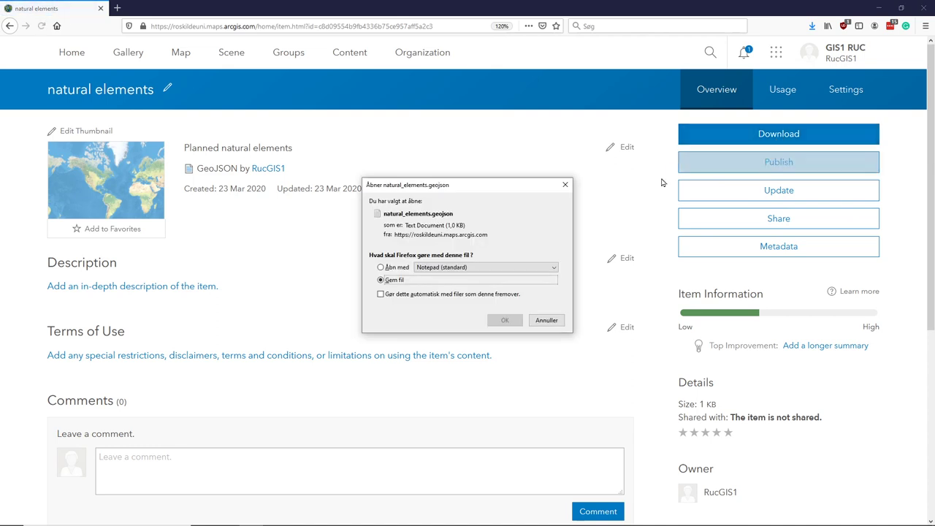
left_click(505, 319)
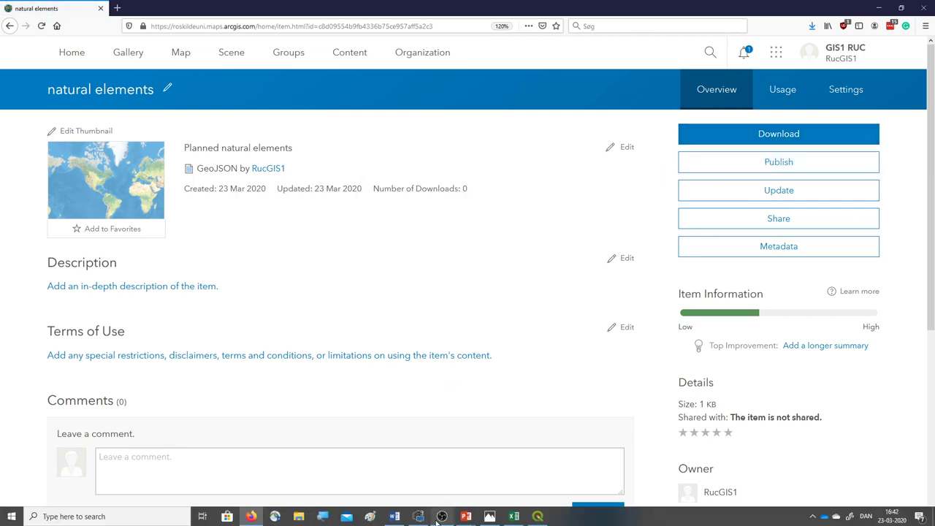
Step: In a new QGIS project, add Point_layer.geojson from Home > Downloads to the map
left_click(538, 517)
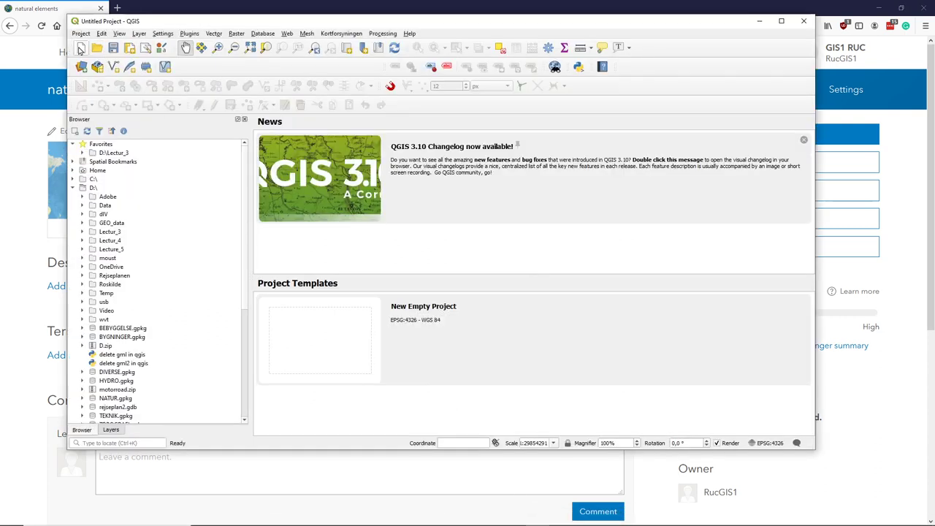
left_click(82, 48)
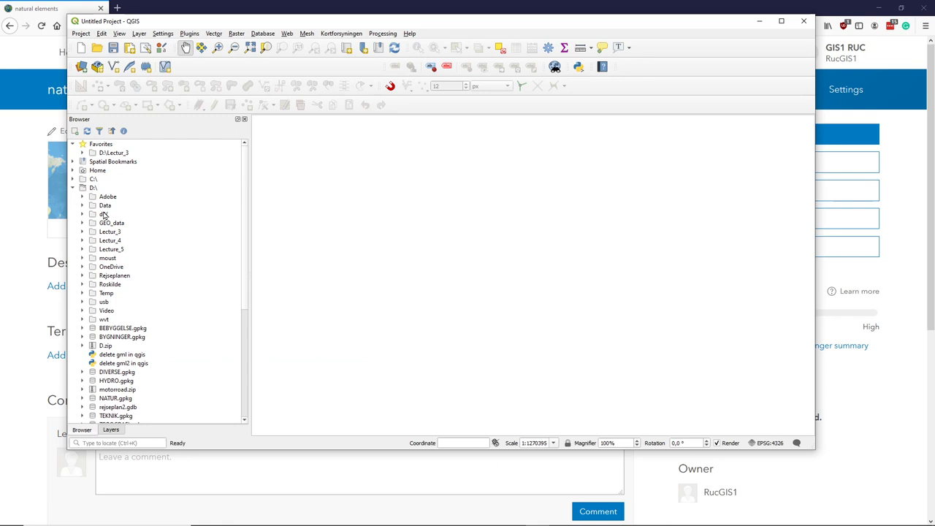
left_click(74, 170)
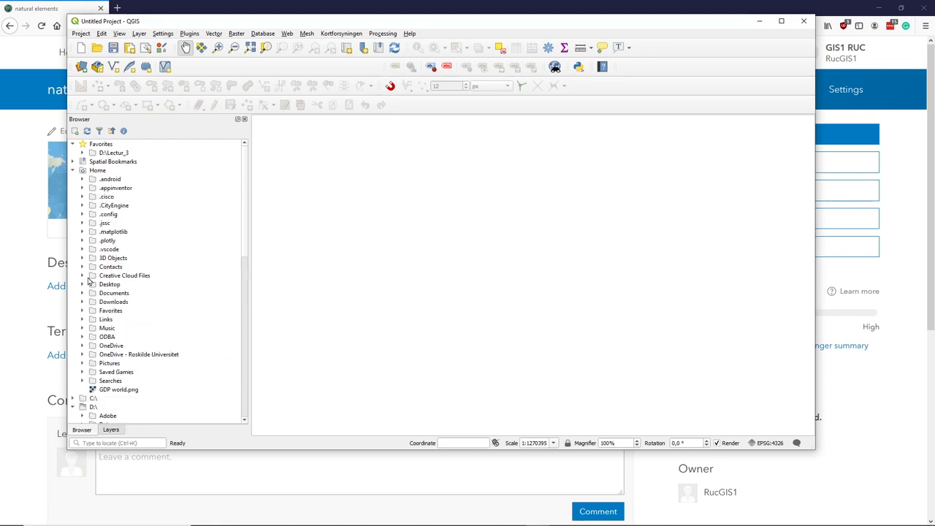
left_click(83, 302)
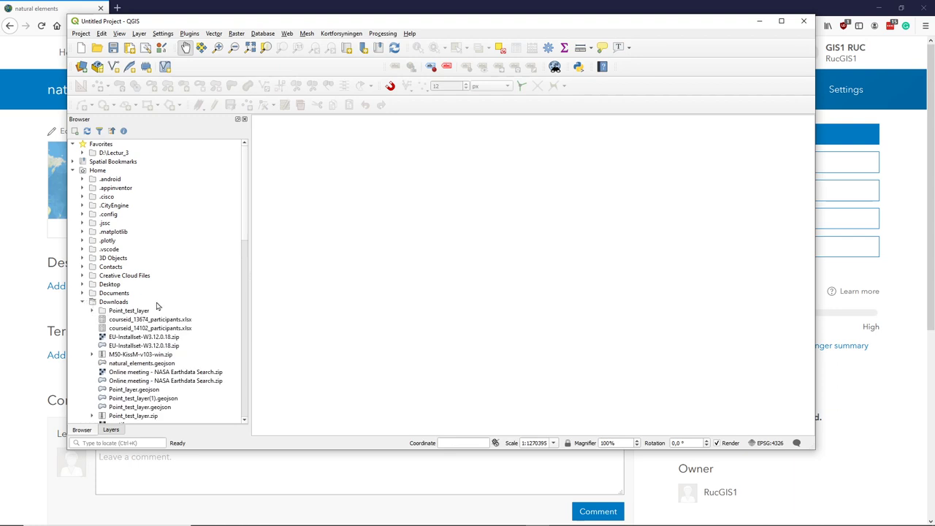
left_click(92, 311)
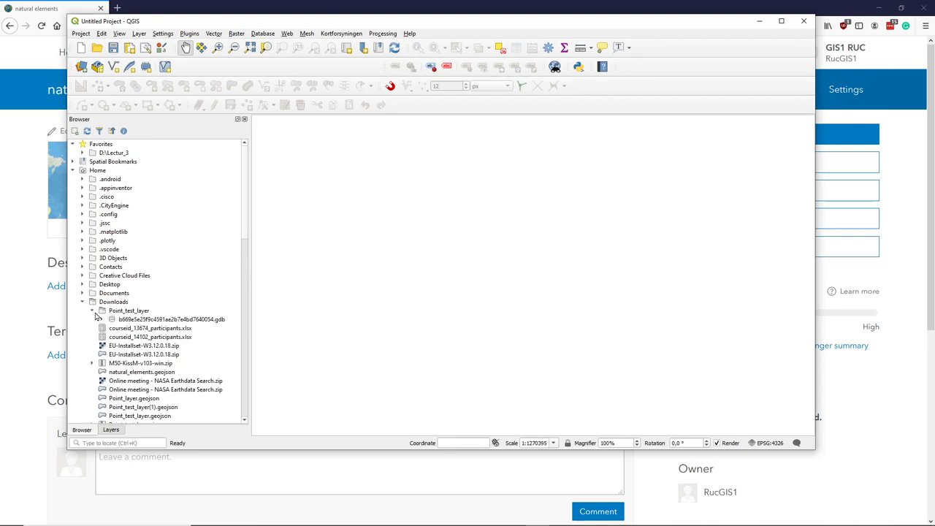
left_click(92, 311)
scroll(147, 319, "down", 3)
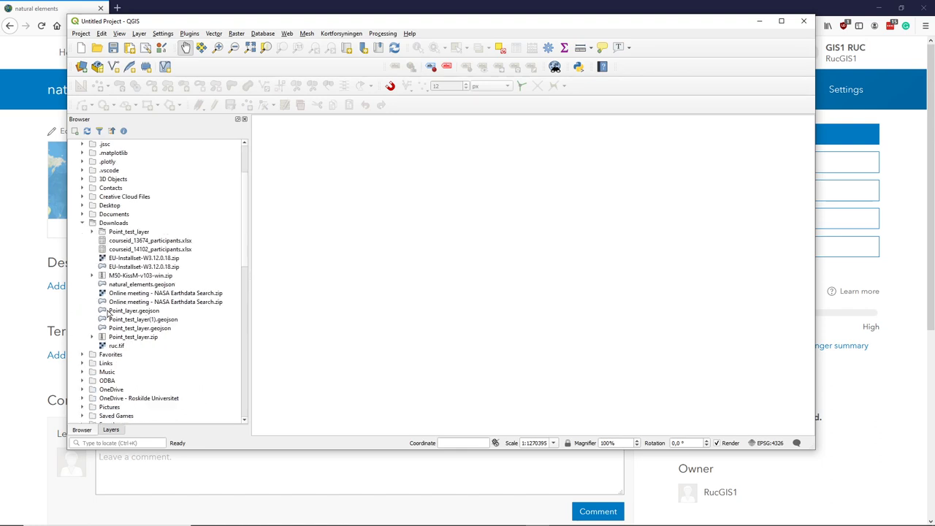
left_click_drag(108, 313, 375, 285)
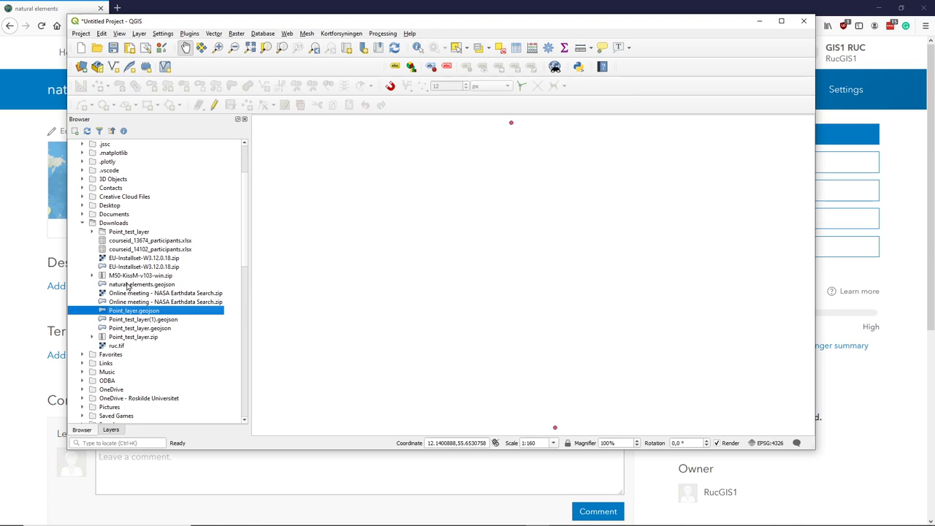
Step: Add natural_elements.geojson from Downloads and frame its lines alongside the two points
left_click_drag(131, 287, 352, 282)
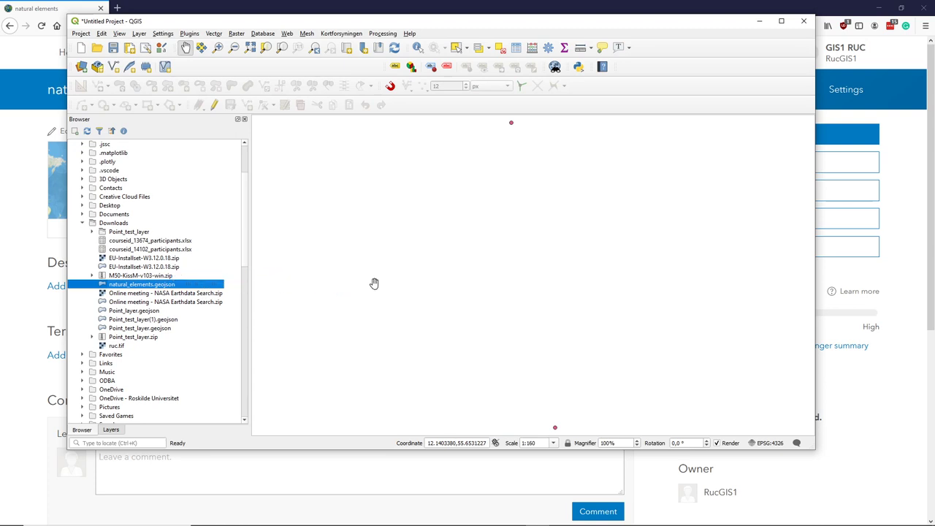
left_click_drag(374, 283, 615, 261)
scroll(618, 261, "down", 3)
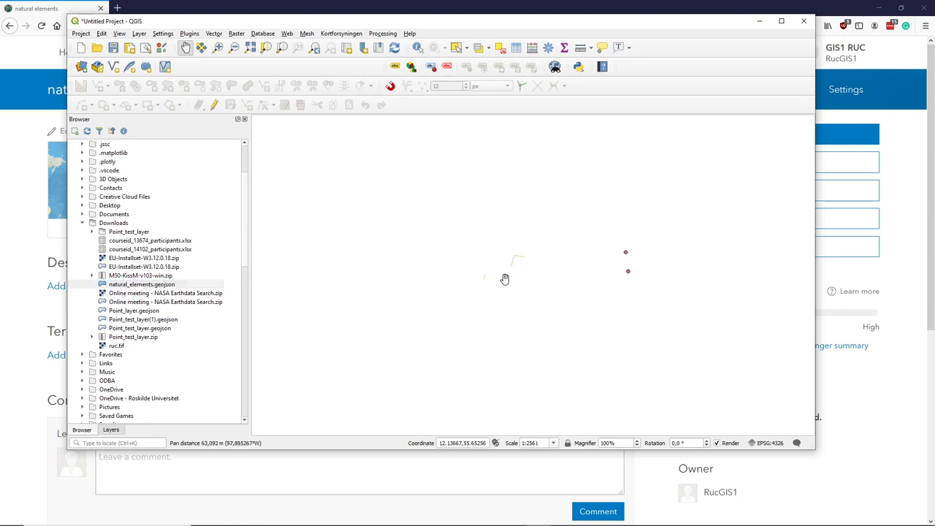
scroll(504, 275, "up", 1)
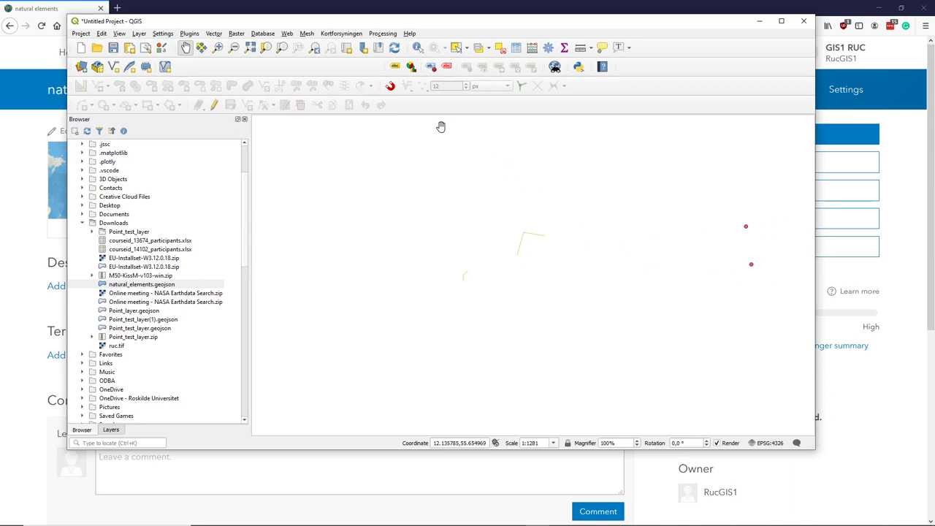
Step: Identify the upper Point_layer point: OBJECTID 4, Plastic Yes, Paper Yes, Glass No
left_click(417, 47)
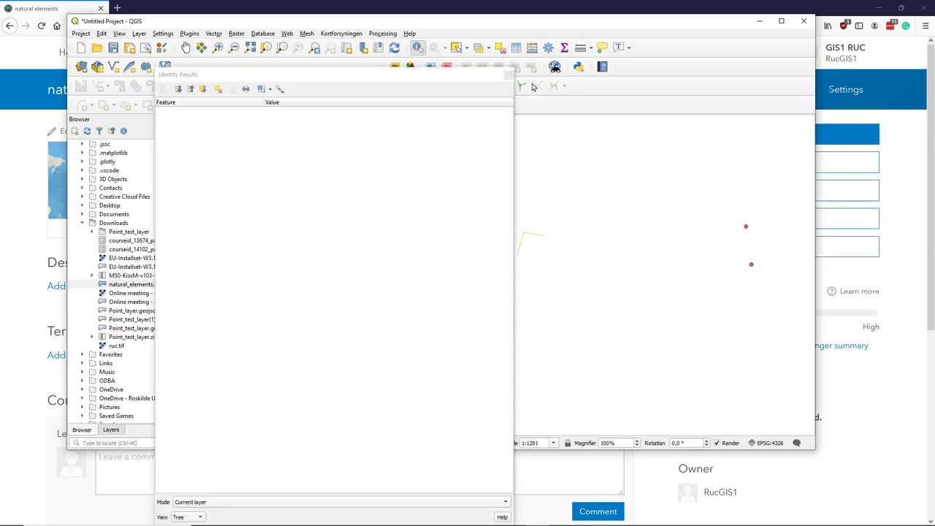
left_click(748, 227)
left_click(111, 430)
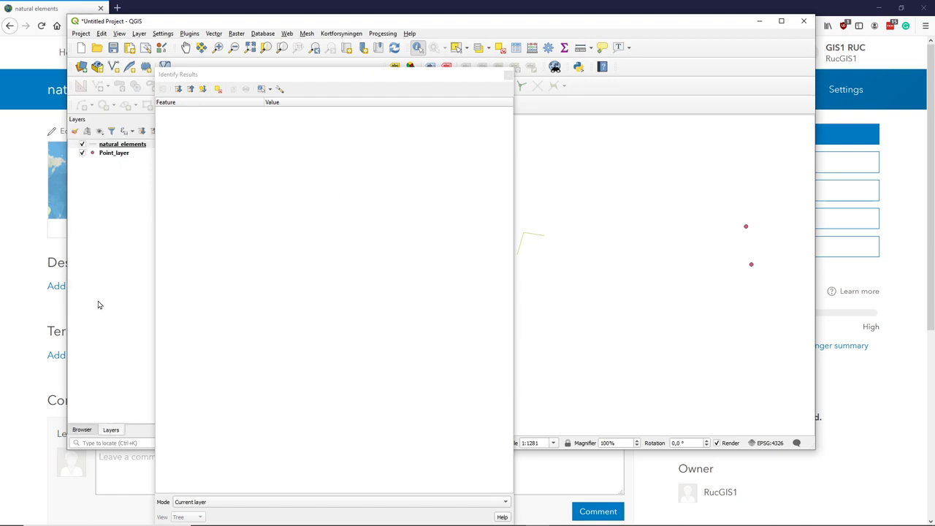
left_click(102, 154)
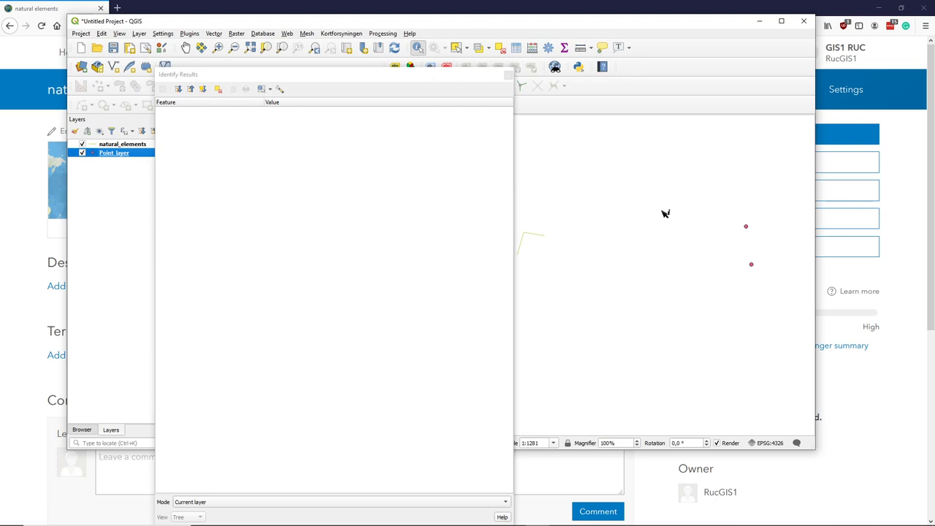
left_click(746, 227)
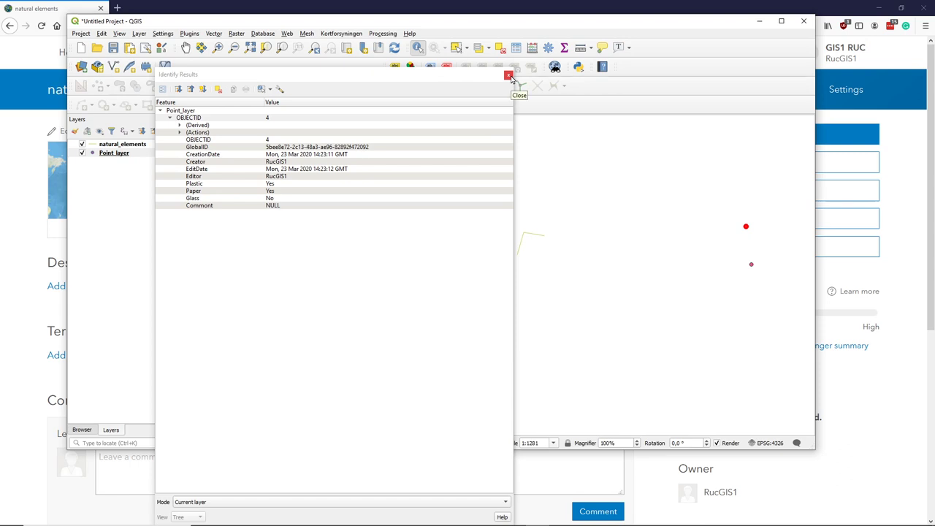
Step: Add the Kortforsyningen DTK/Skærmkort background map, collapse its legend, and drag it below Point_layer
left_click(508, 76)
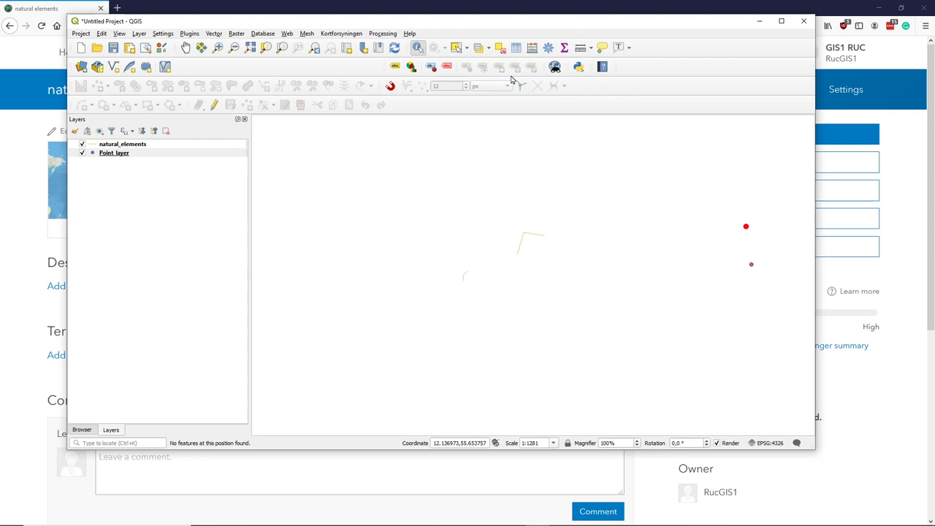
left_click(363, 35)
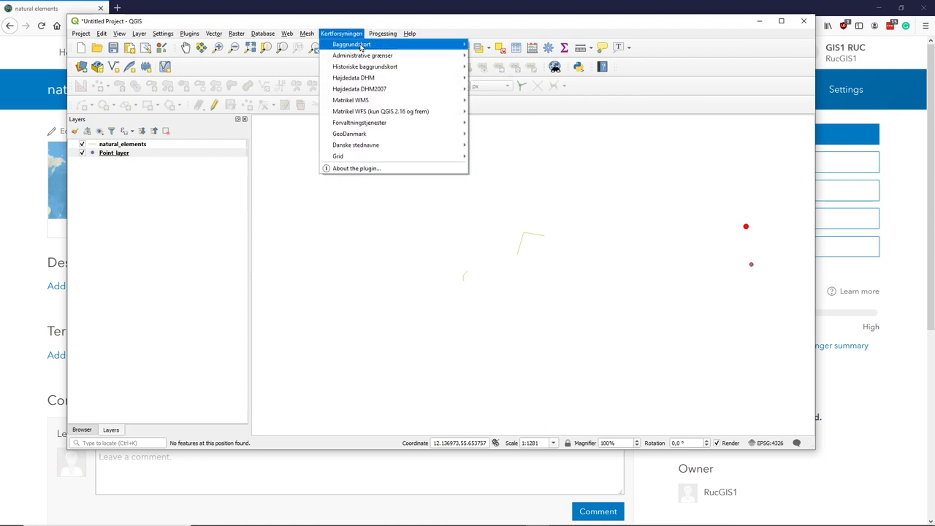
mouse_move(373, 45)
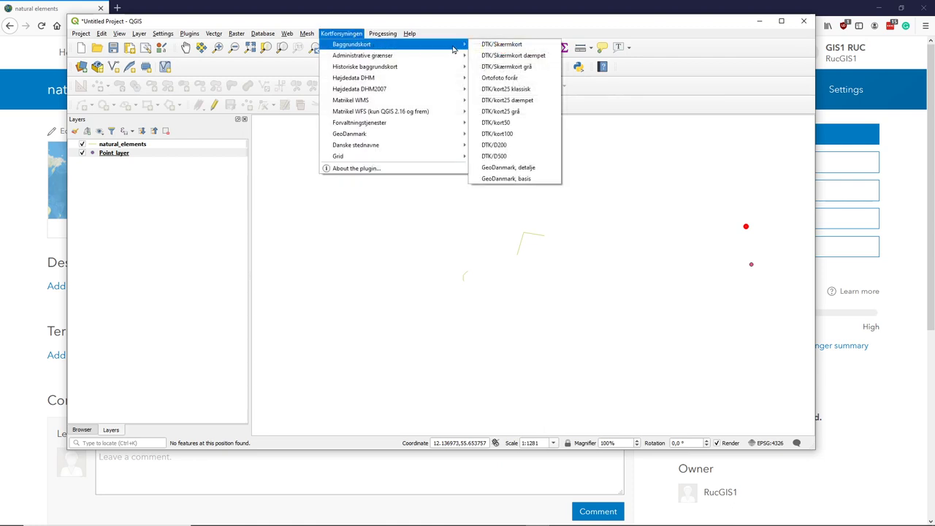
left_click(508, 45)
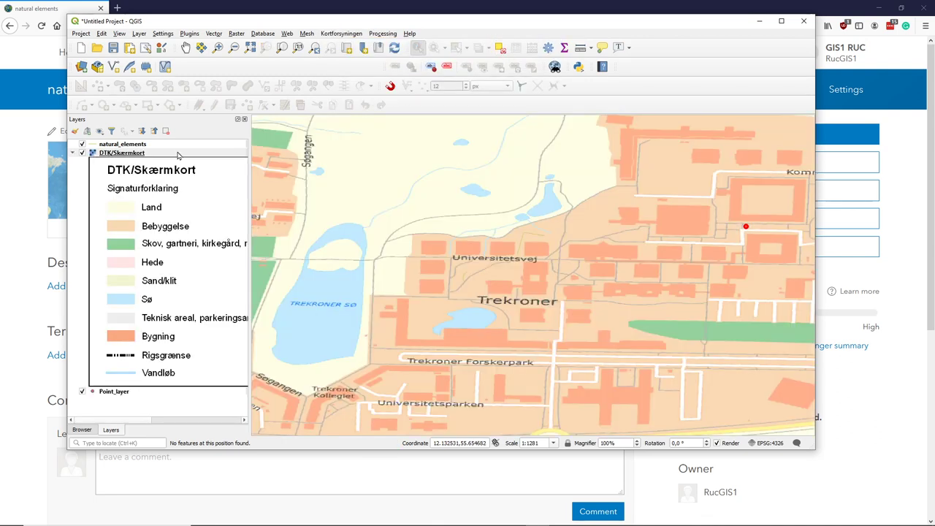
left_click(73, 154)
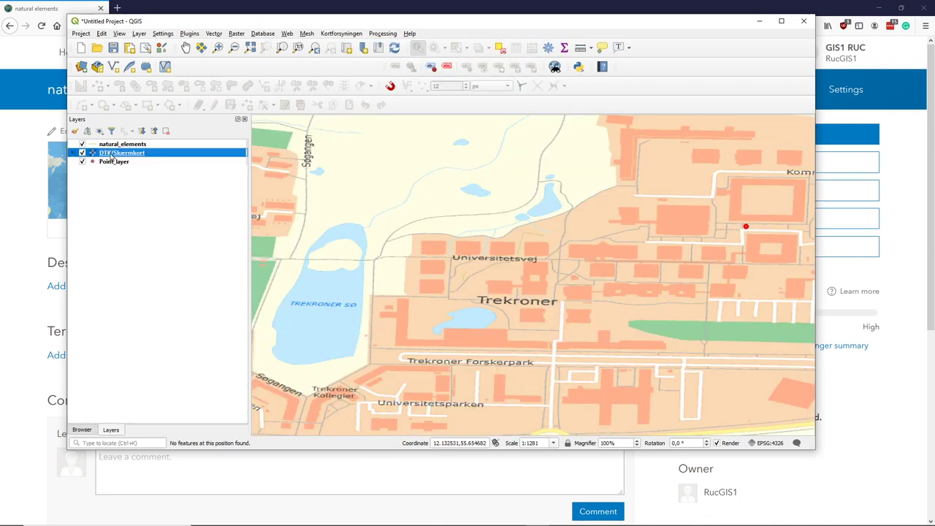
left_click_drag(110, 155, 114, 195)
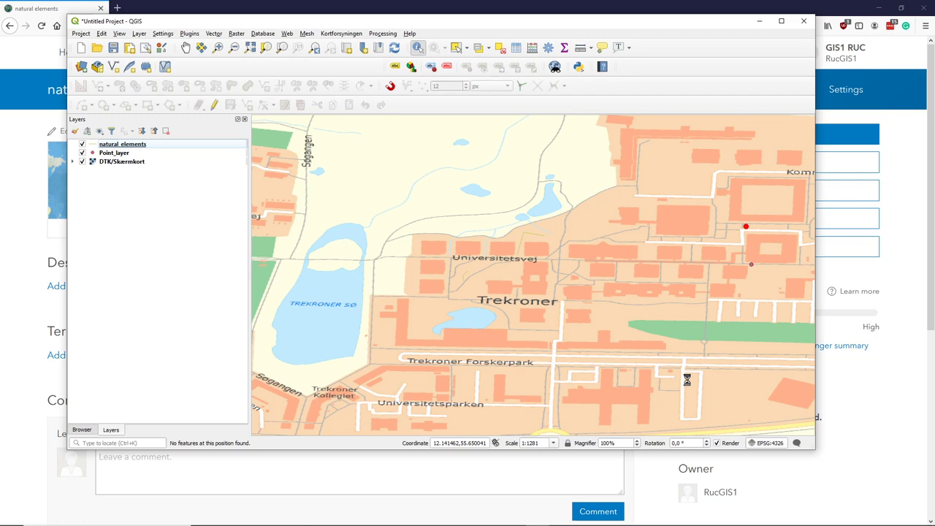
Step: Set the project CRS to ETRS89 / UTM zone 32N (EPSG:25832) in Project Properties
key("ctrl+shift+p")
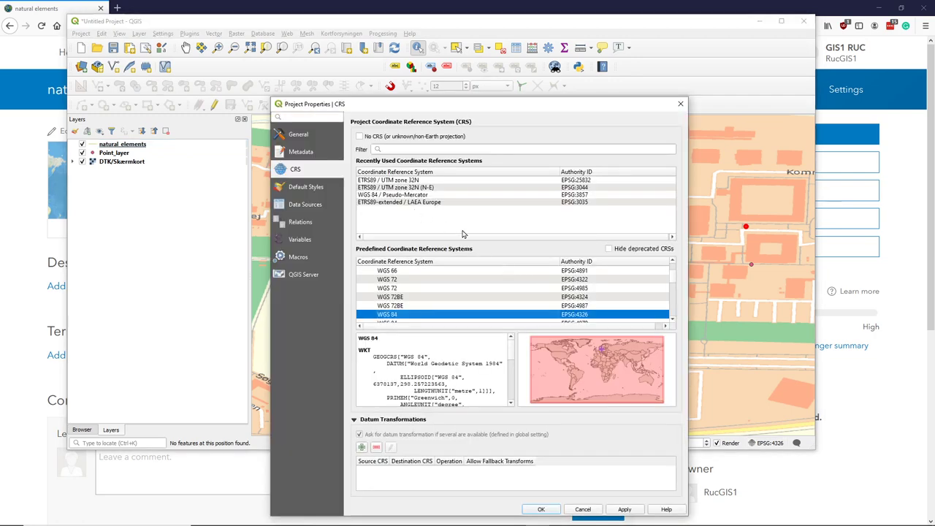
left_click(414, 181)
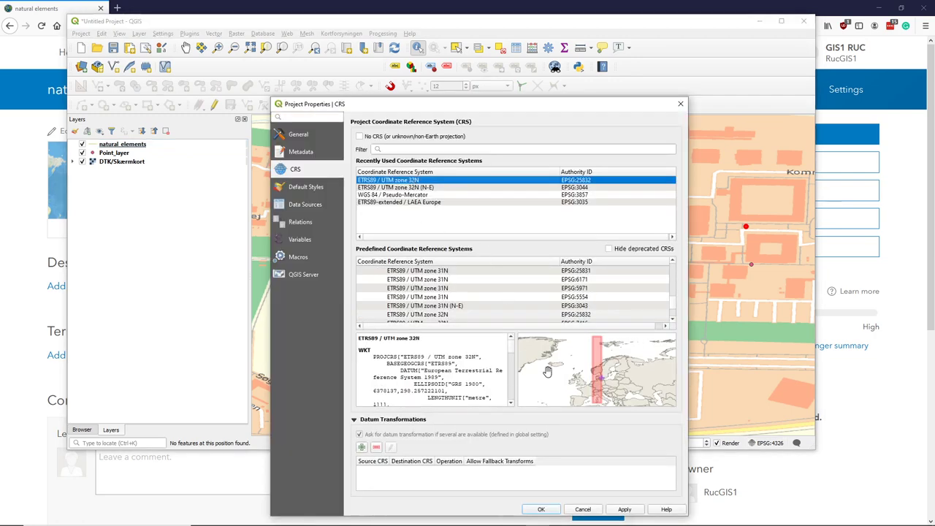
left_click(552, 507)
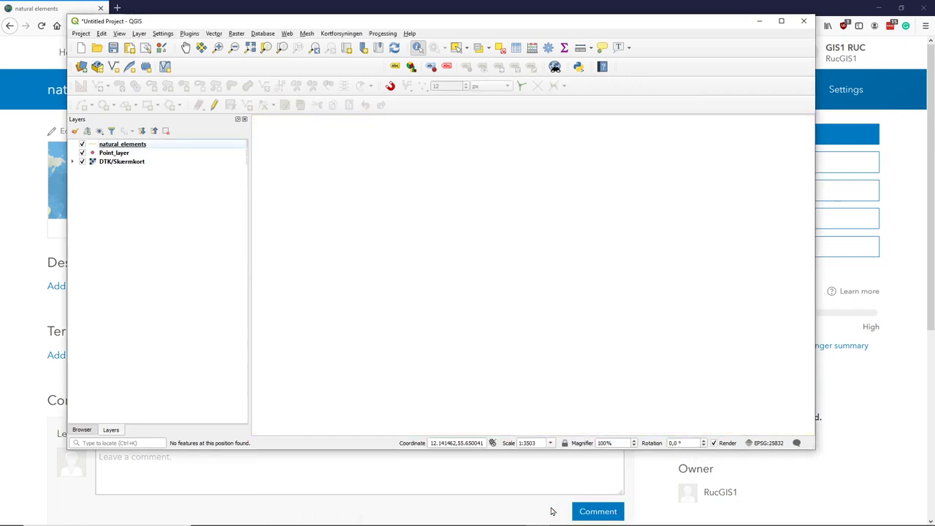